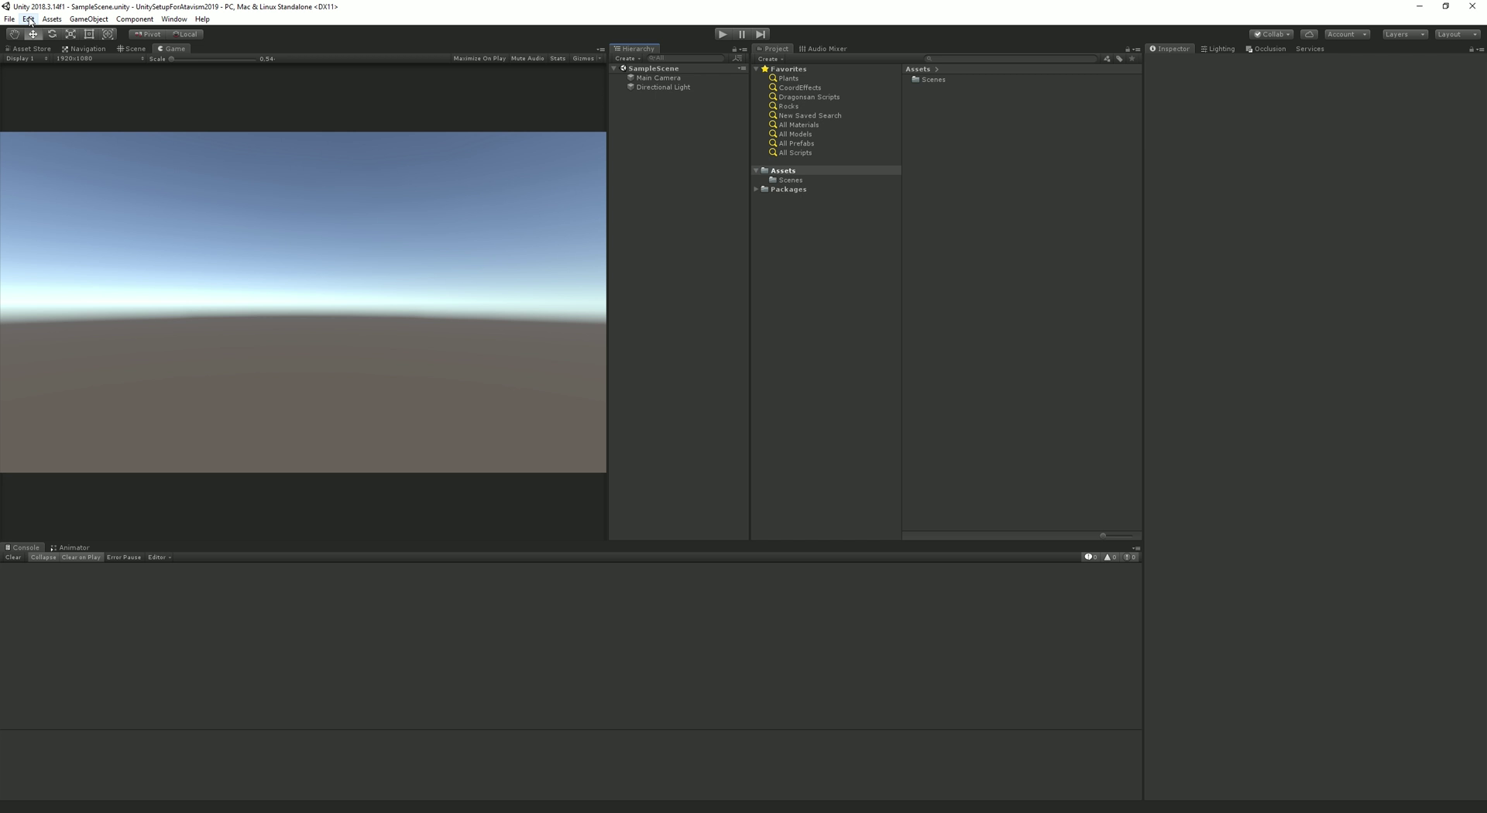
Step: In Player settings, set Scripting Runtime Version to .NET 3.5 Equivalent (Deprecated)
click(29, 20)
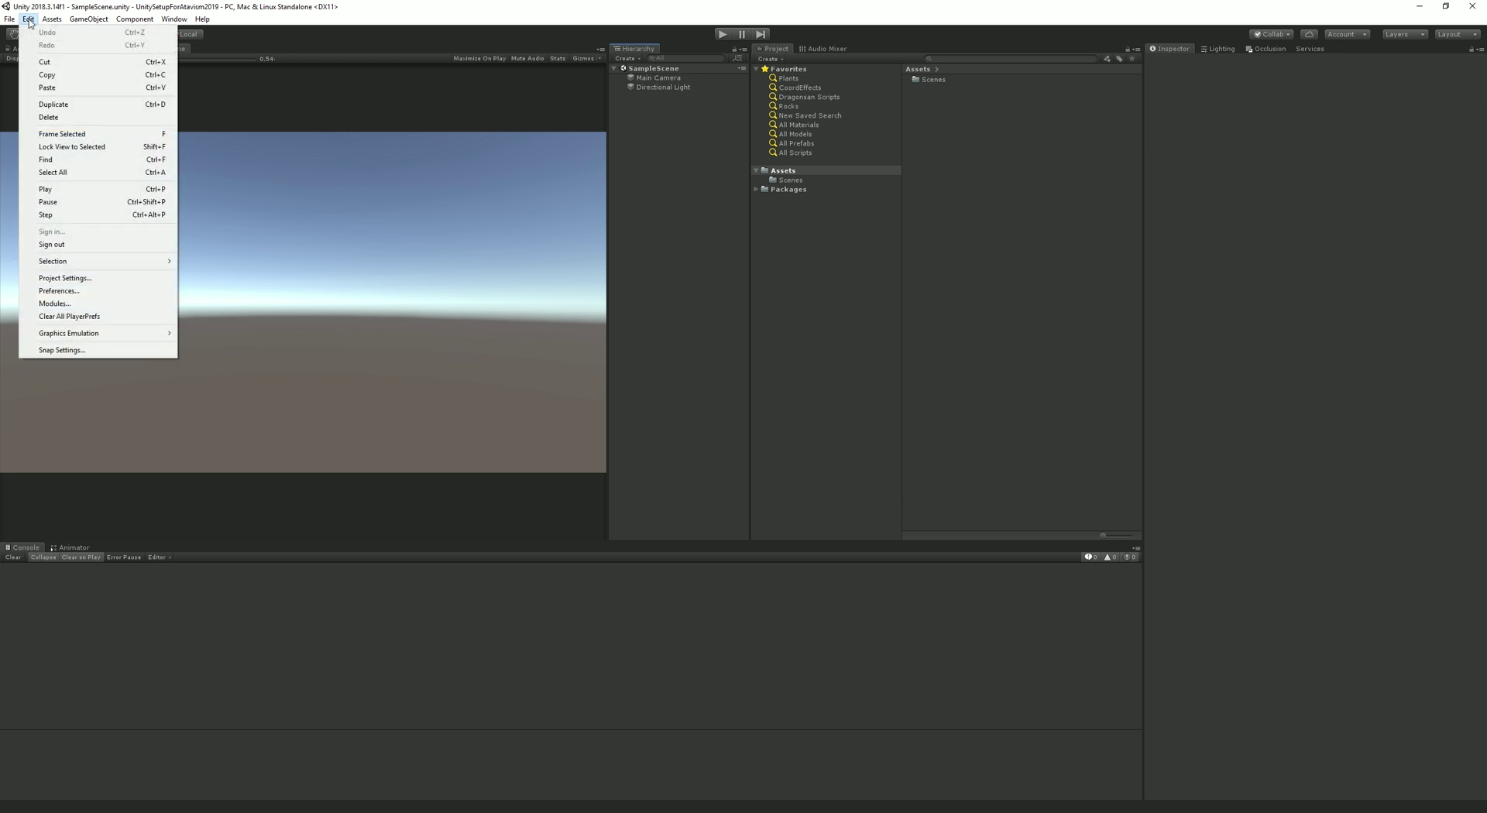
click(109, 280)
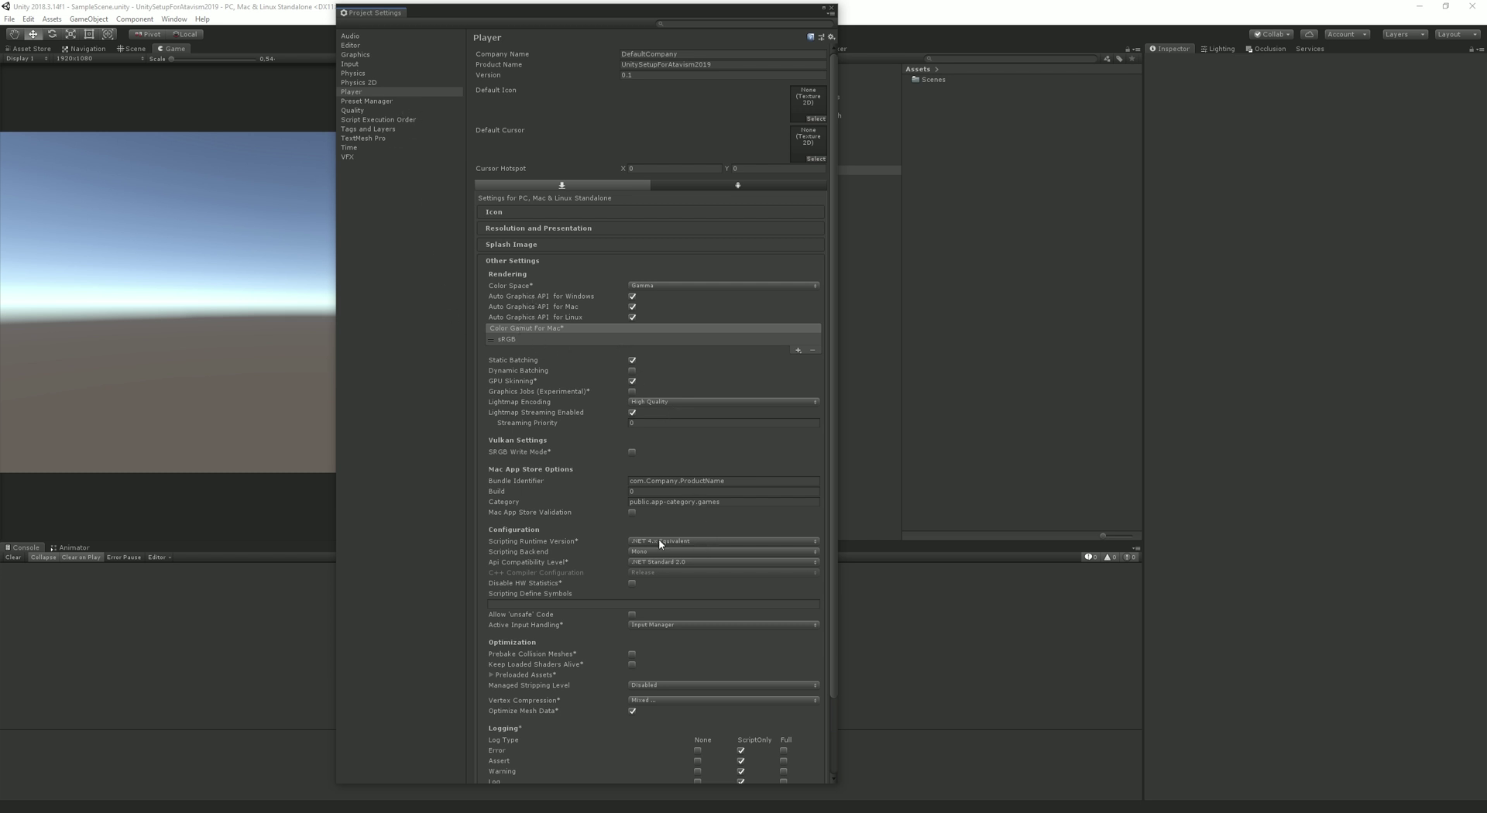
click(703, 545)
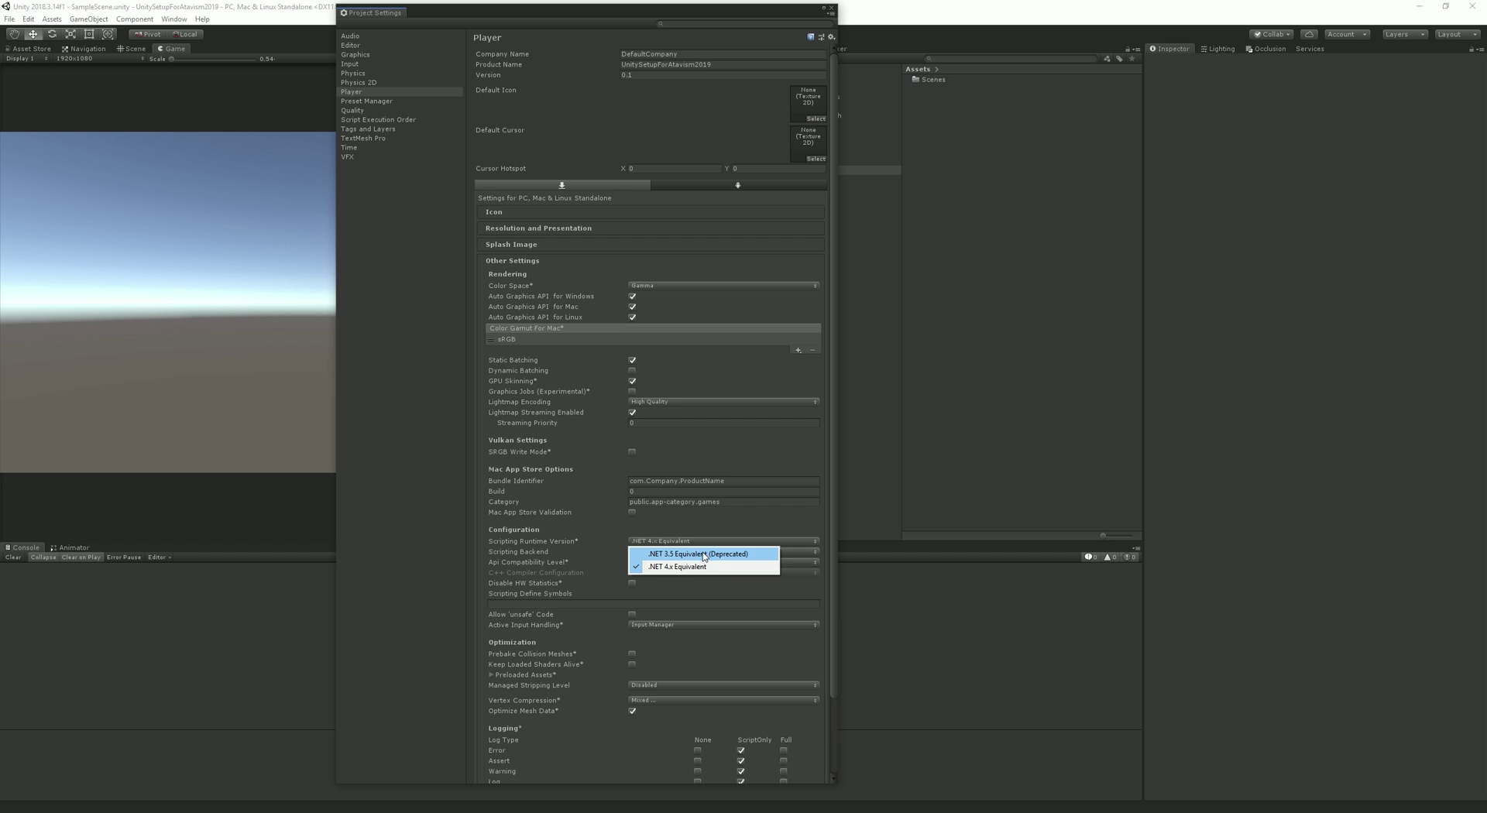
click(703, 555)
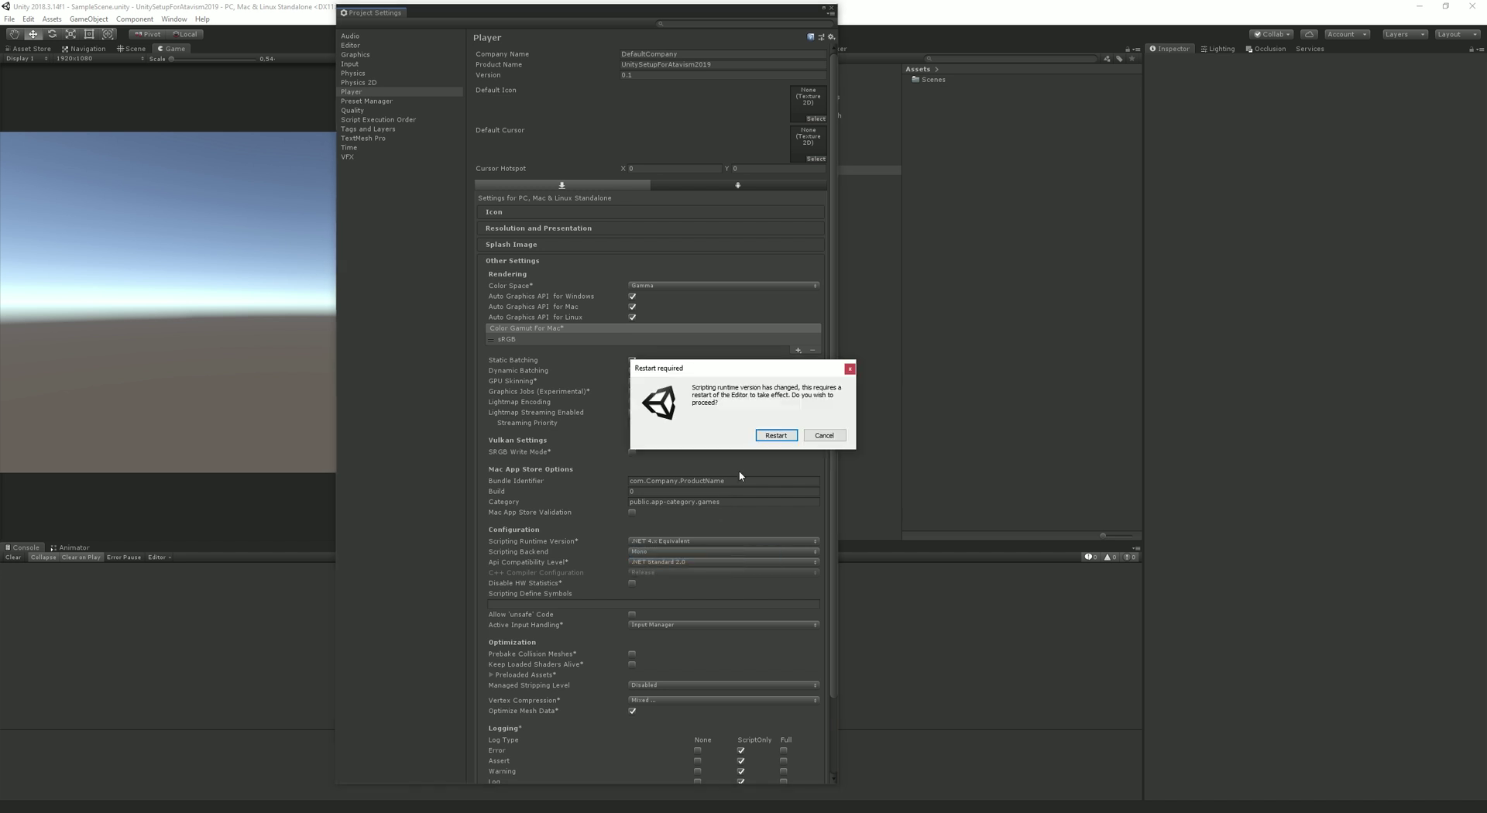
Step: Restart the editor to apply the .NET 3.5 Equivalent runtime change
click(778, 436)
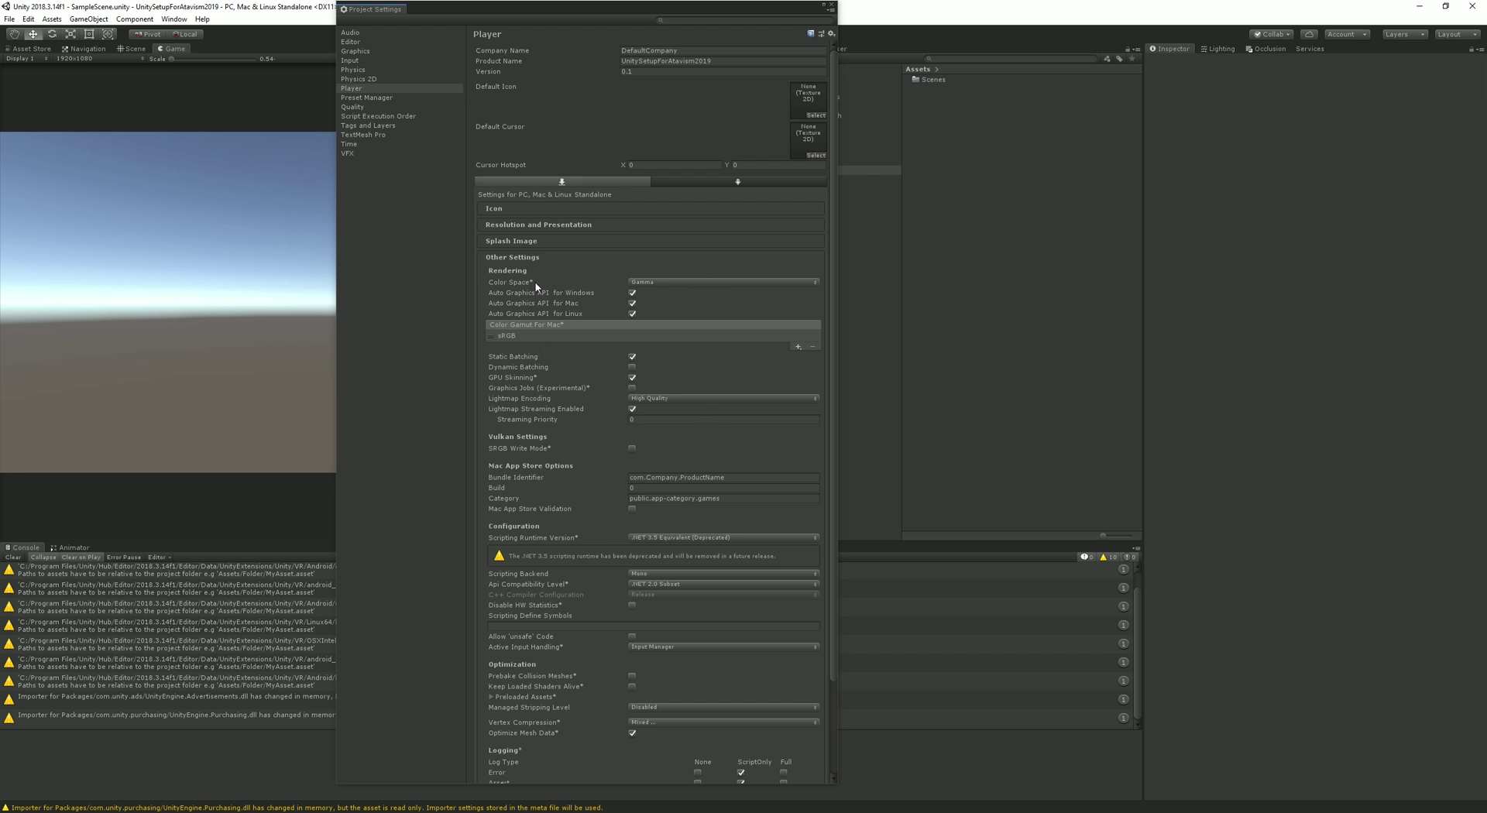
Step: Set Color Space to Linear, enable Dynamic Batching and Graphics Jobs (Experimental), then close Project Settings
click(726, 281)
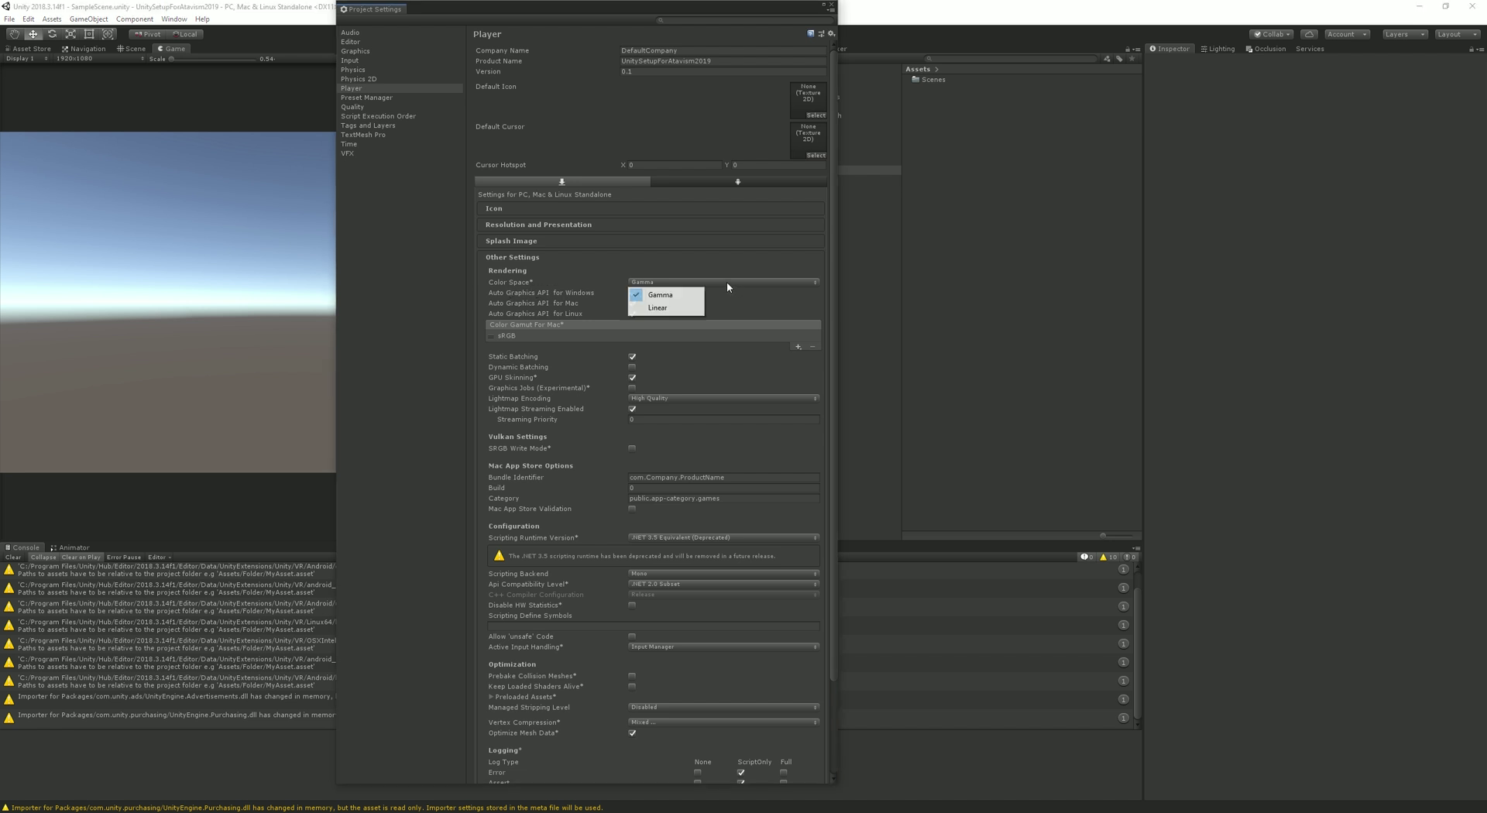
click(670, 309)
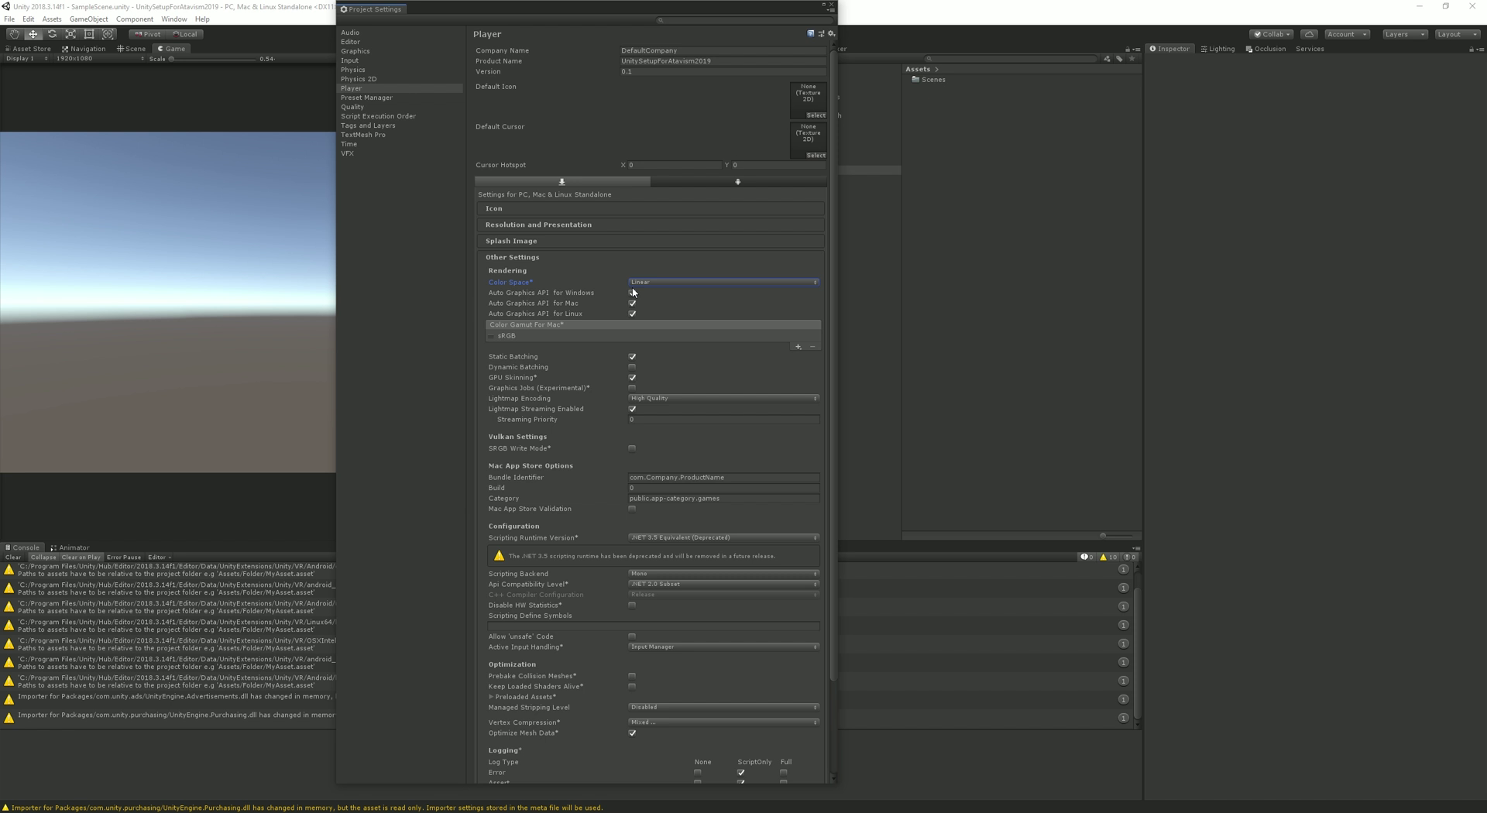
click(632, 367)
click(632, 389)
click(832, 5)
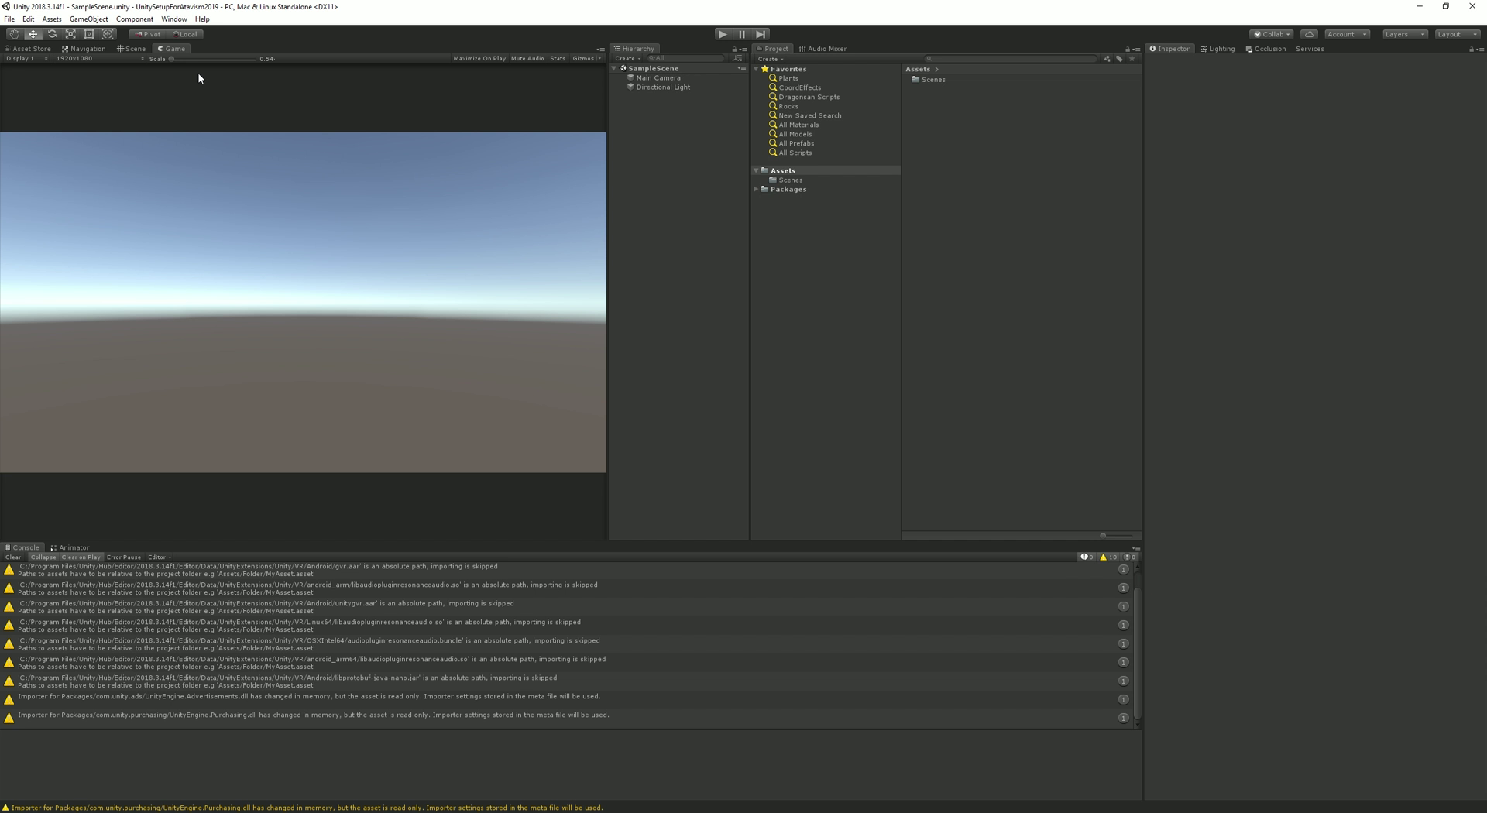
Step: Install the Post Processing 2.1.6 package via Package Manager, then close the Packages window
click(175, 19)
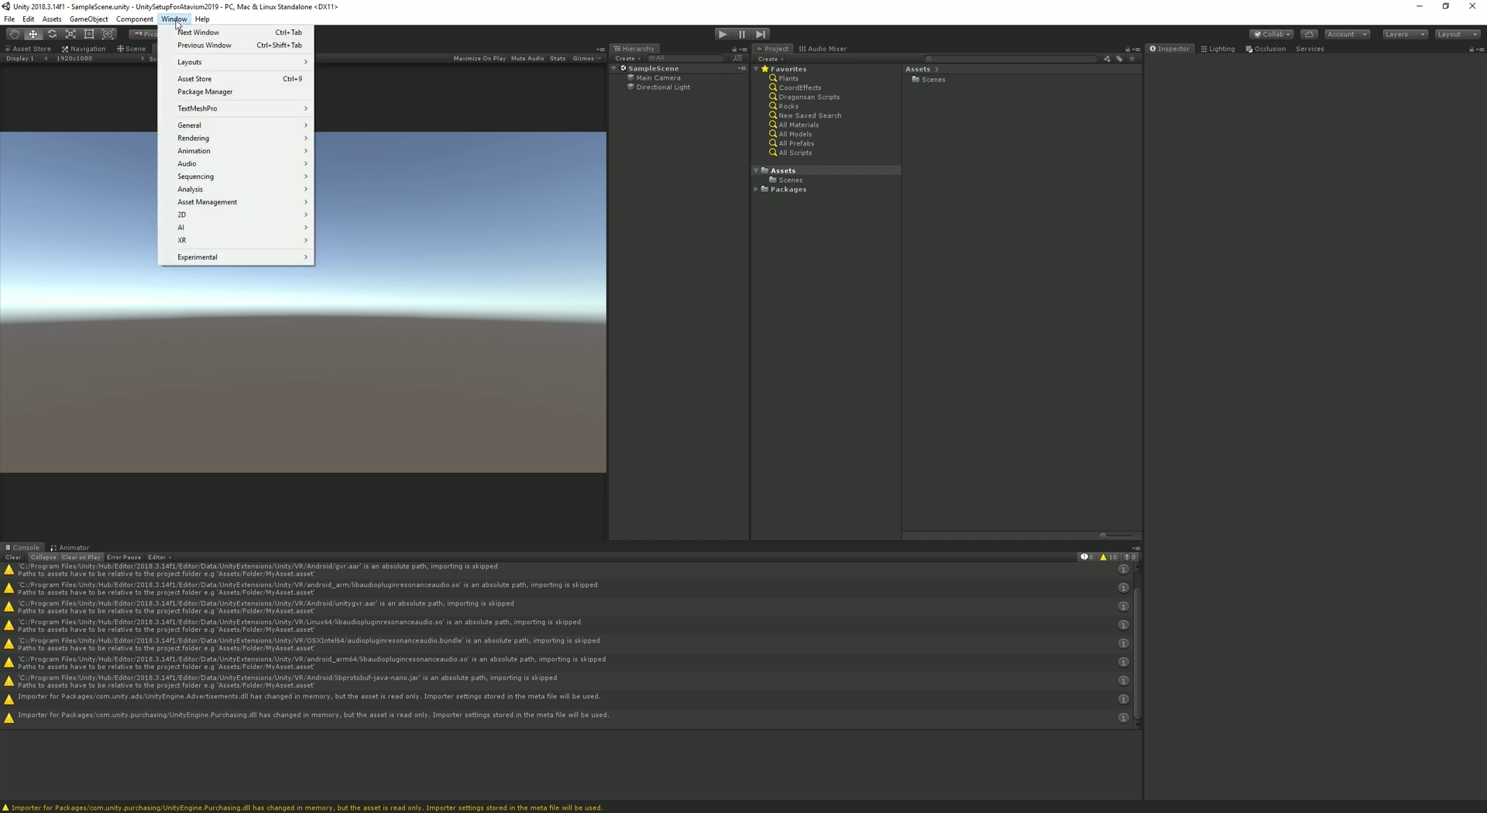
click(225, 91)
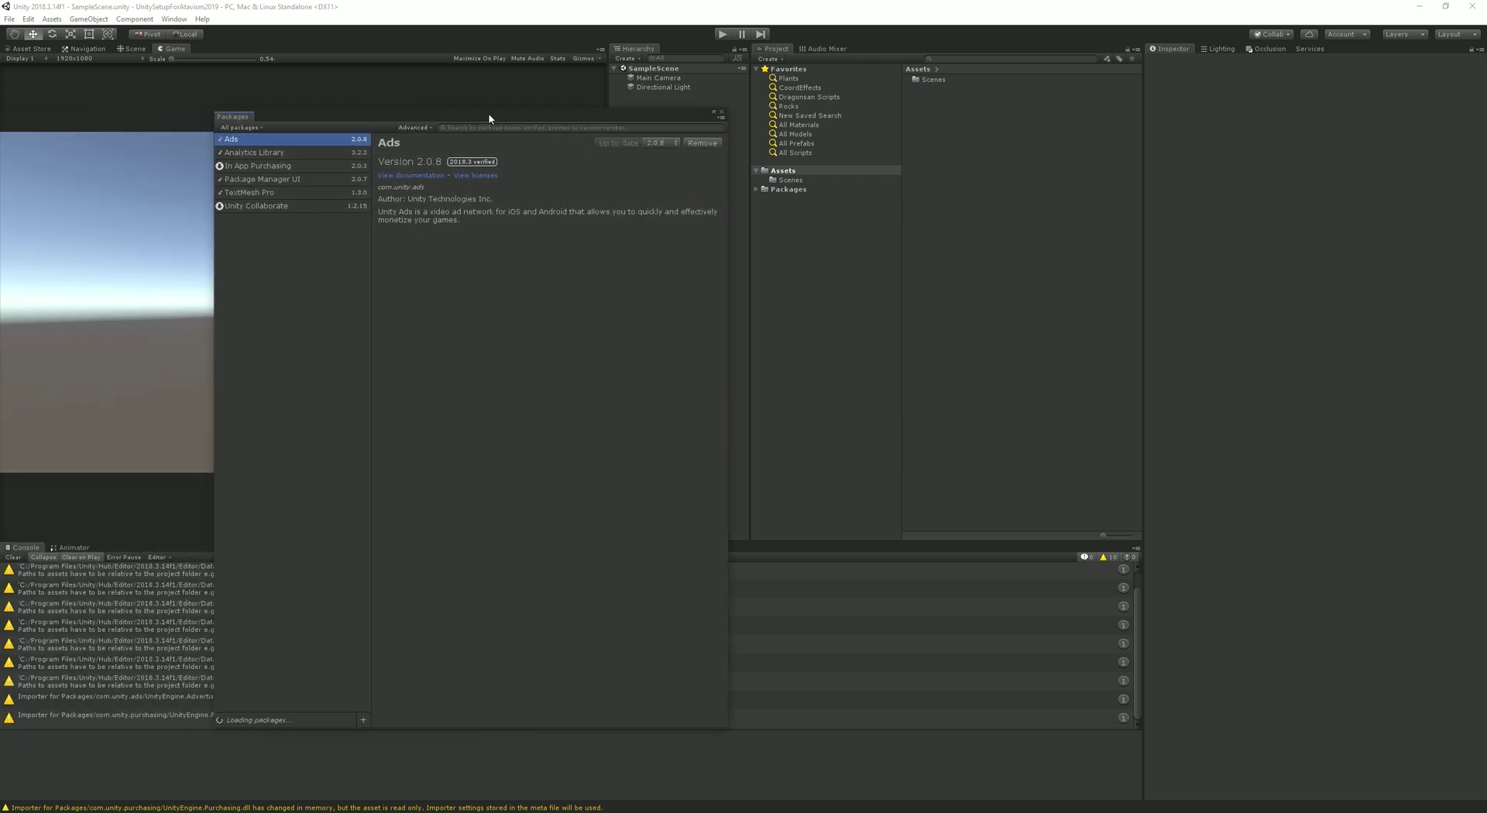
drag(471, 113, 612, 104)
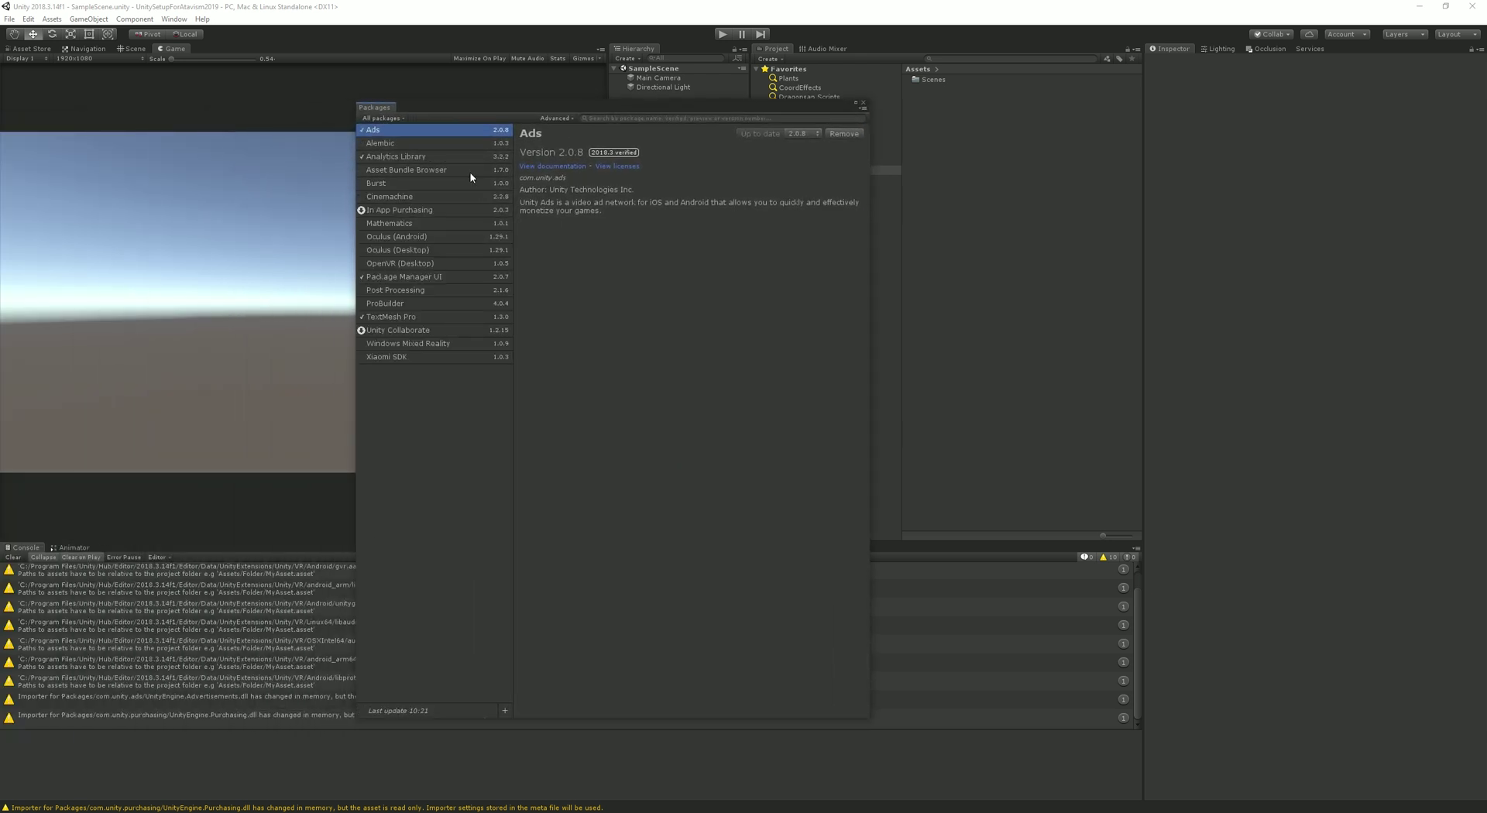
click(434, 317)
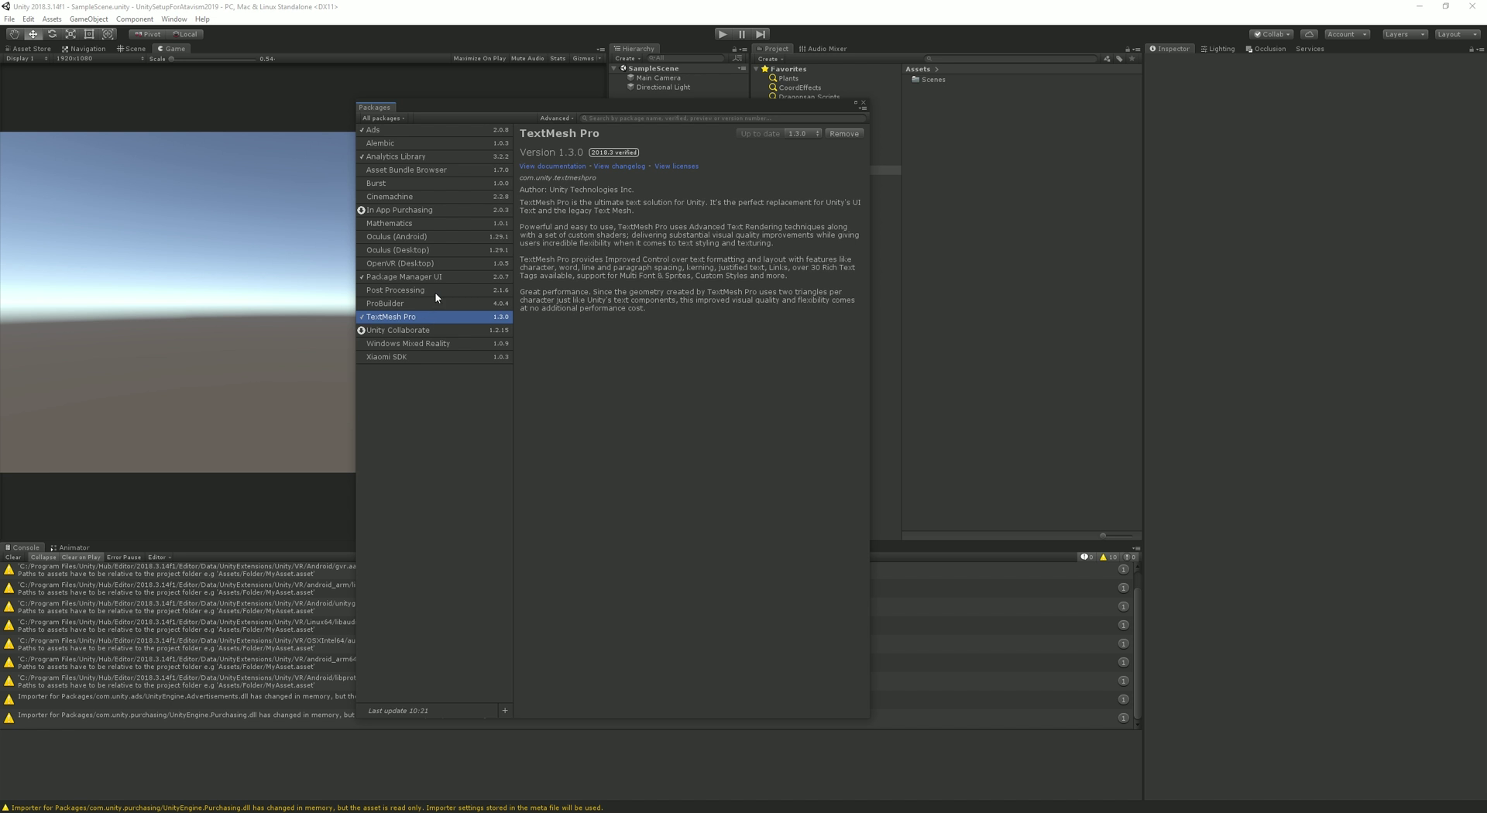
click(438, 291)
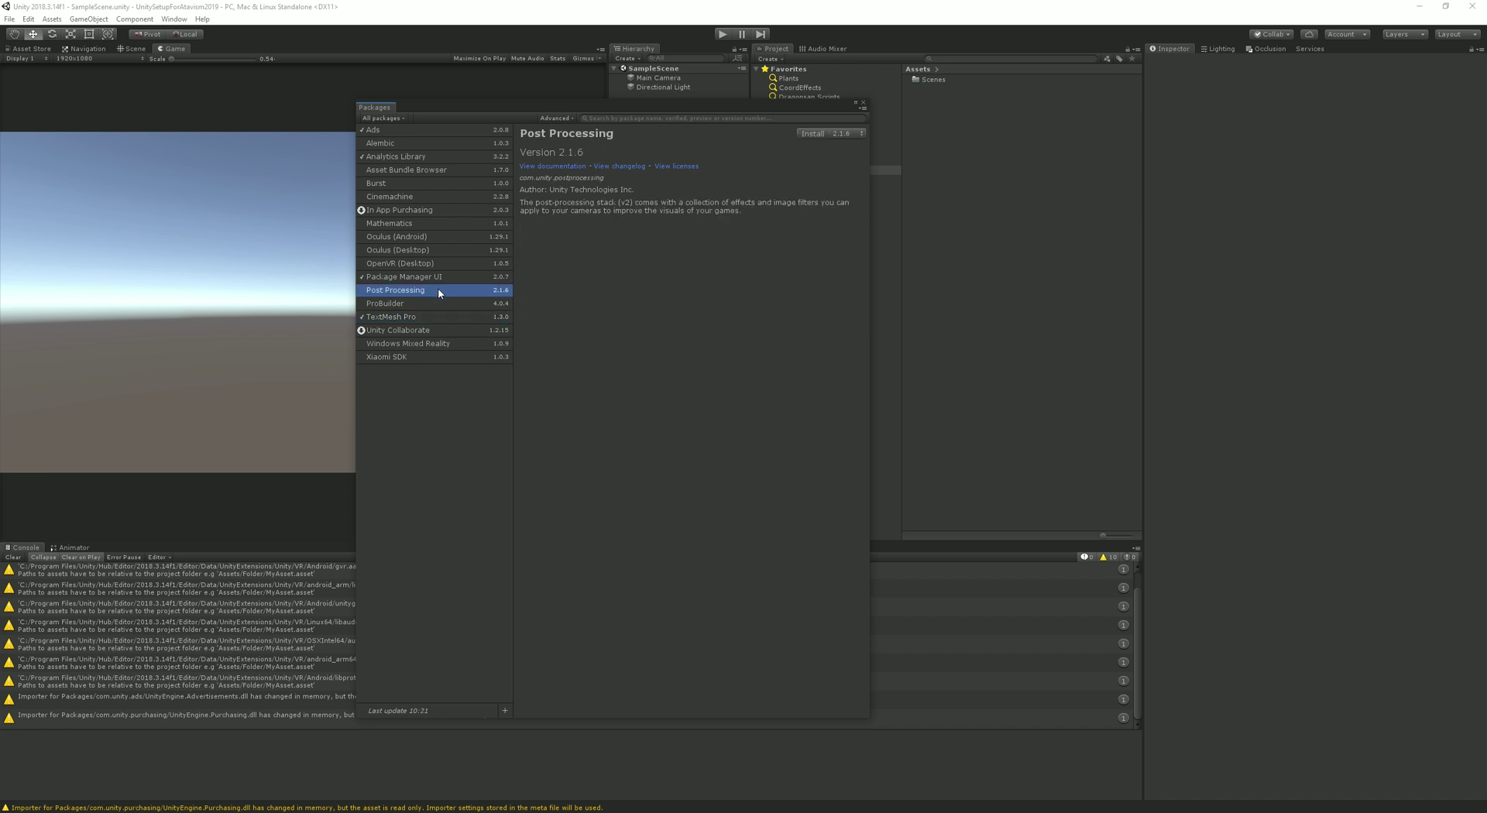
click(813, 135)
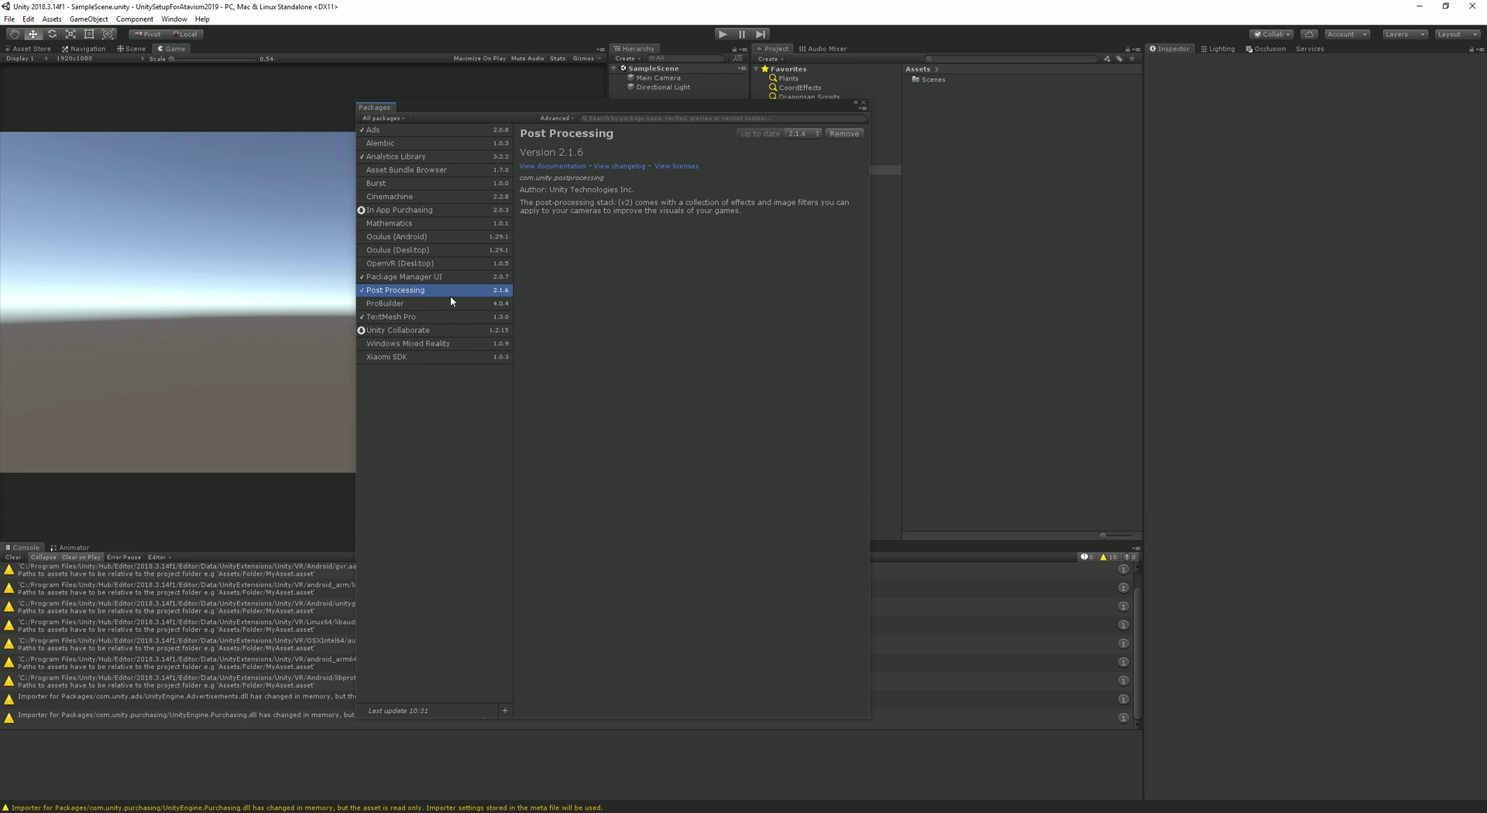
click(863, 103)
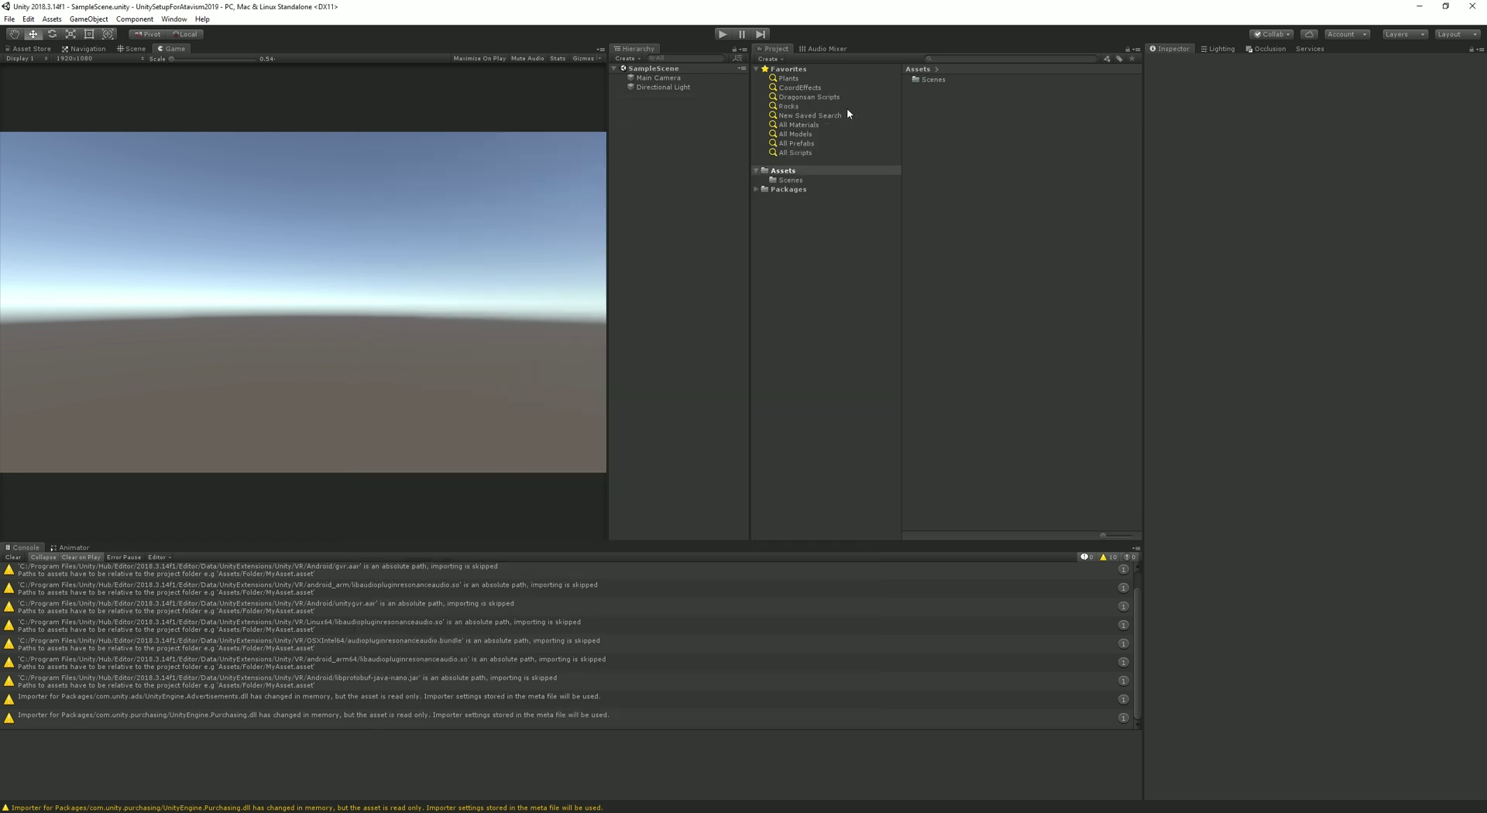
Step: Import all TMP Essential Resources from the Window > TextMeshPro menu
click(177, 21)
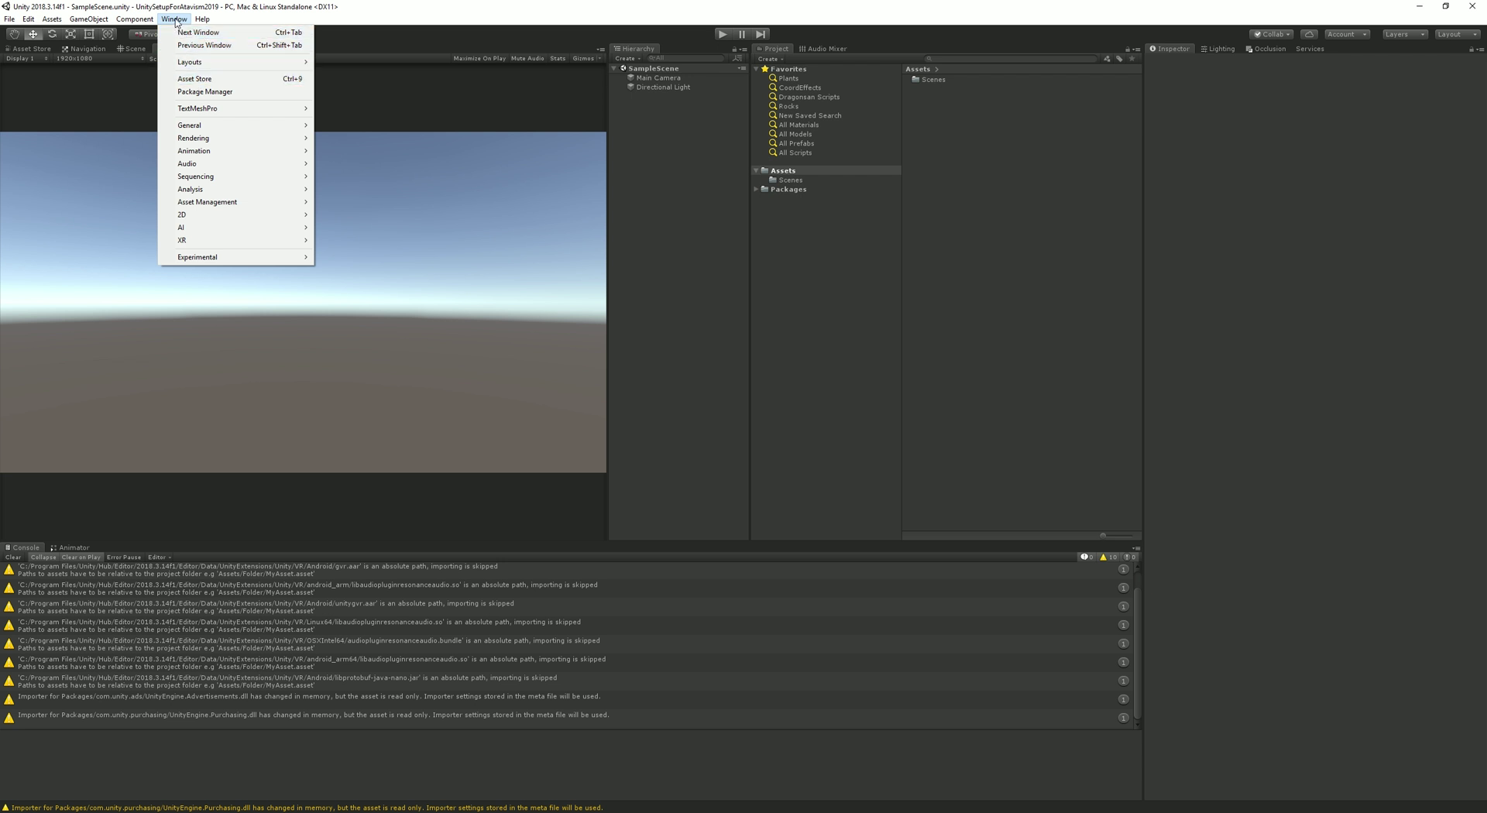
mouse_move(204, 111)
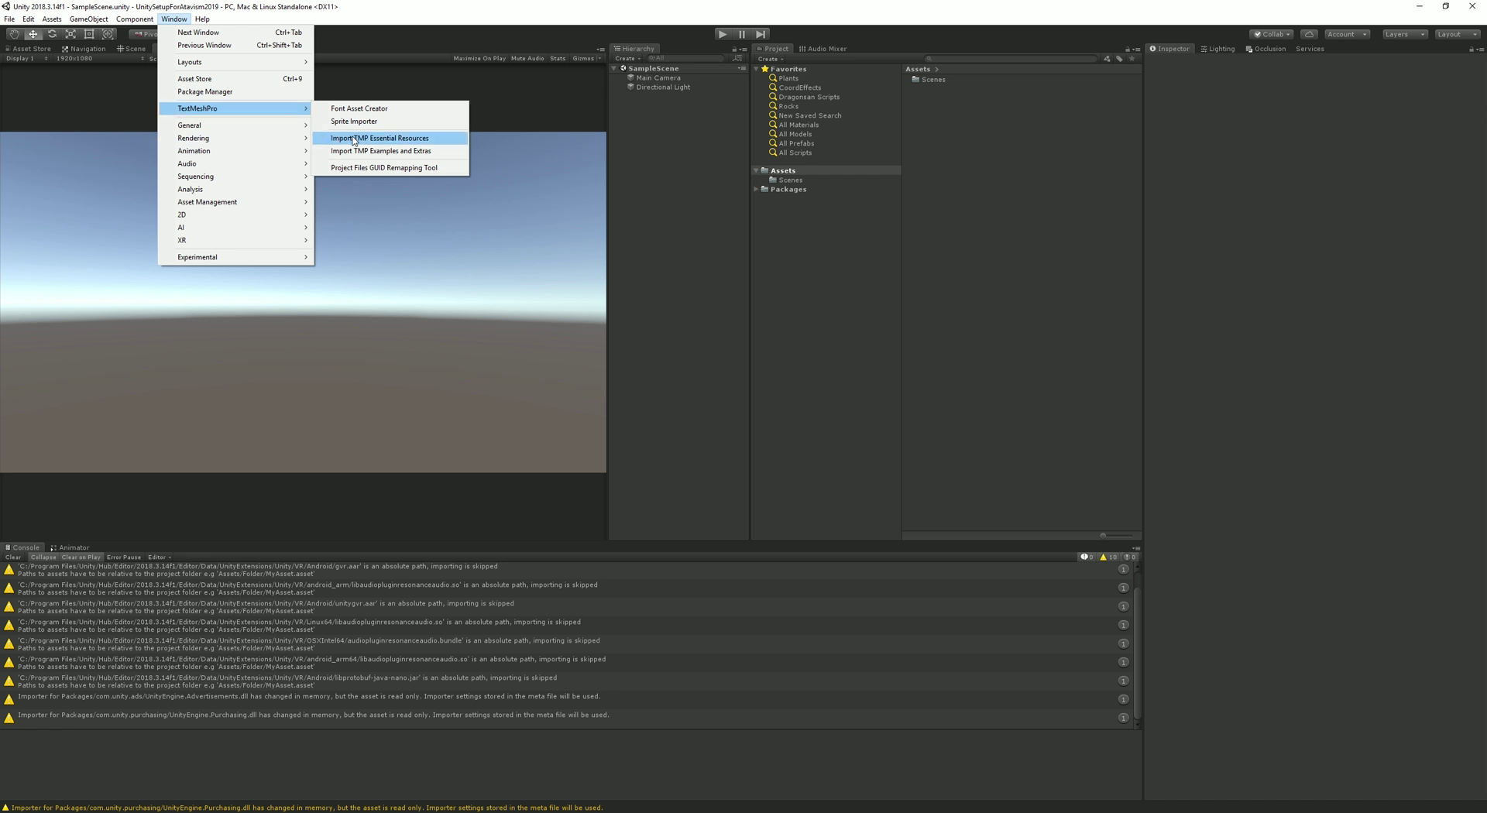
click(440, 139)
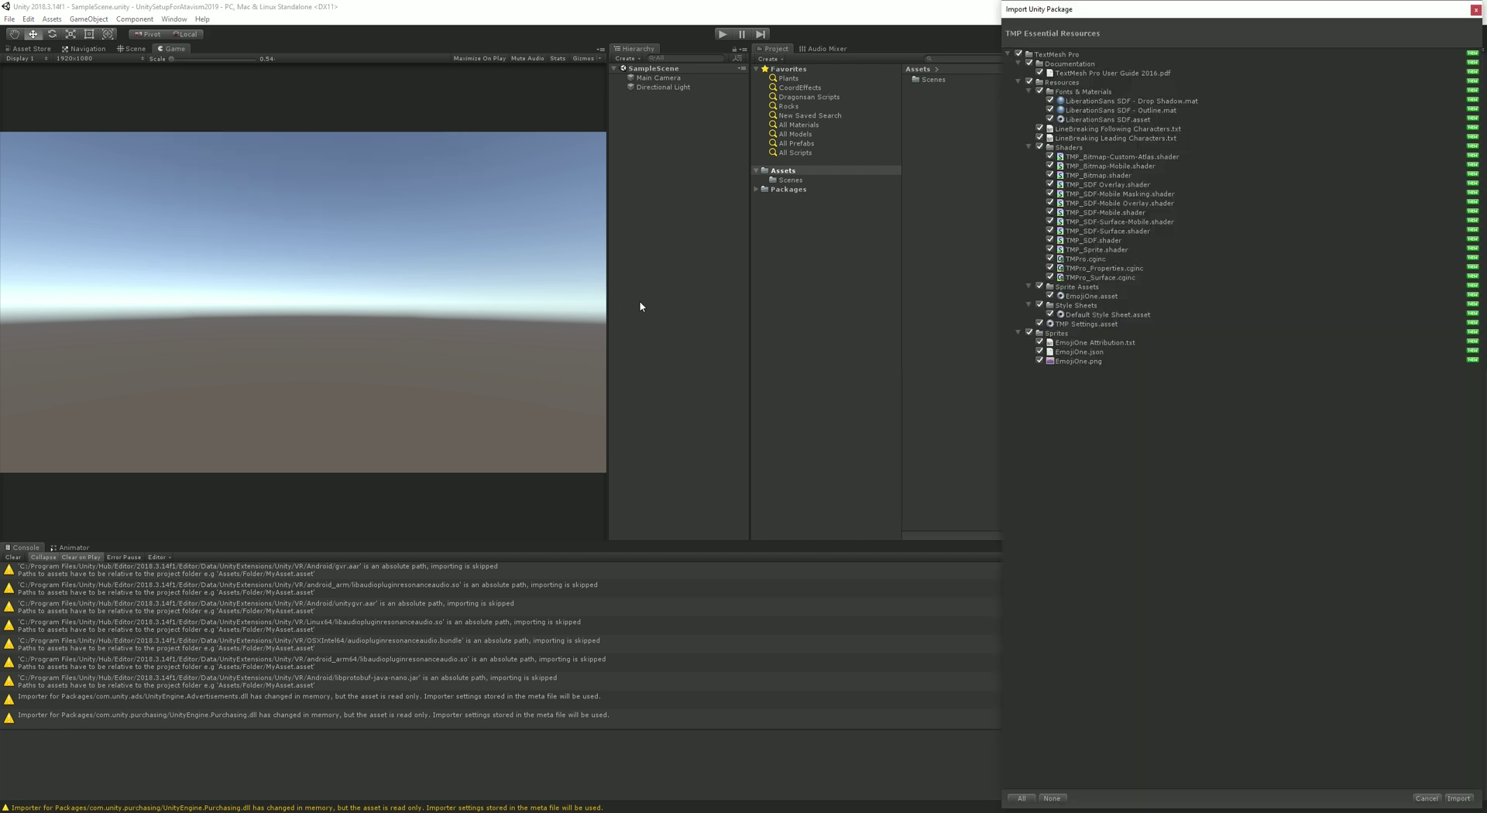
click(1459, 797)
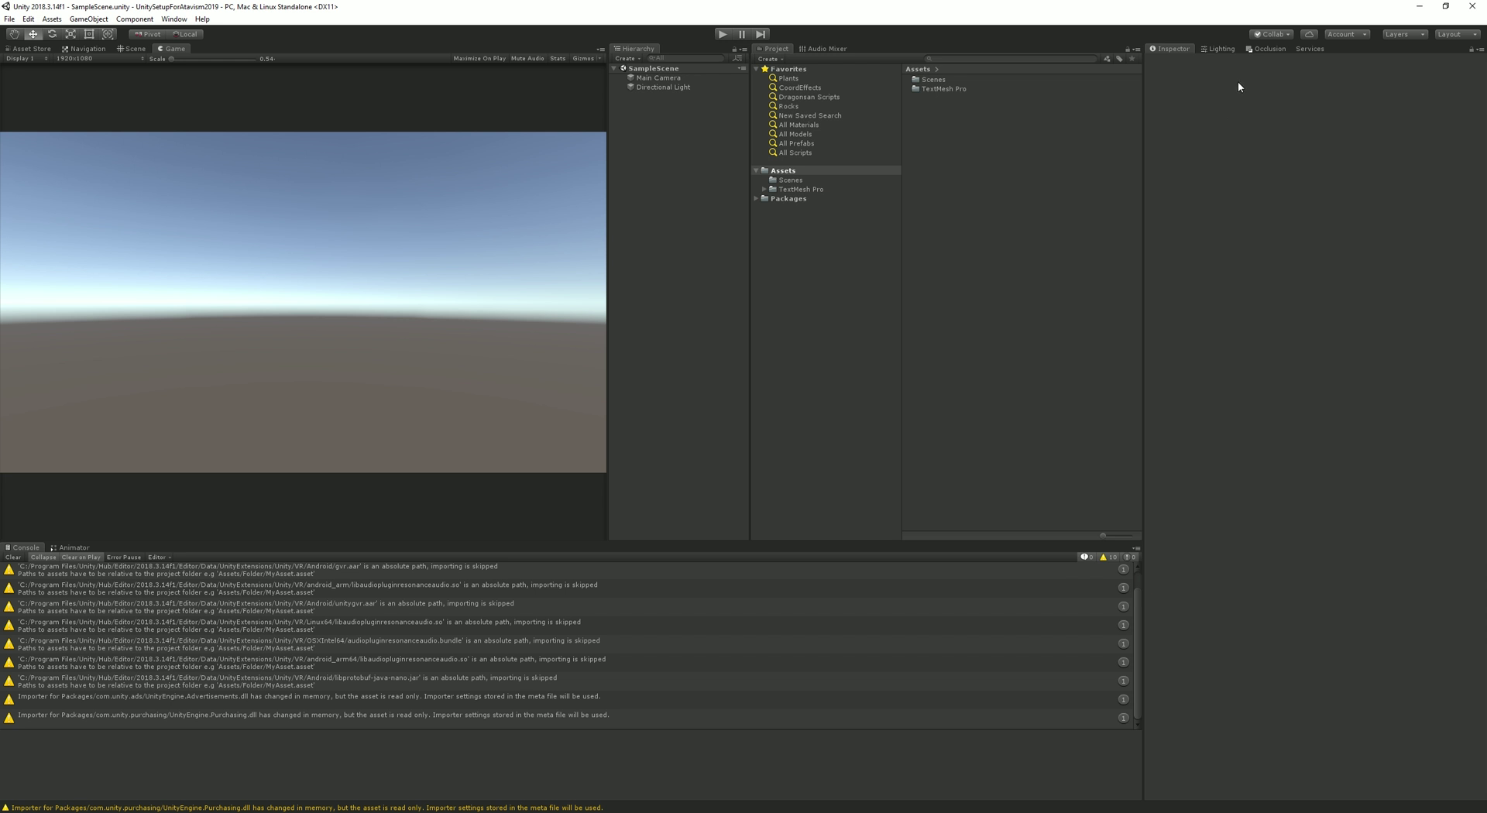
Step: In Tags & Layers, copy PostProcessing from User Layer 8 to User Layer 31, then start renaming User Layer 8
click(1420, 34)
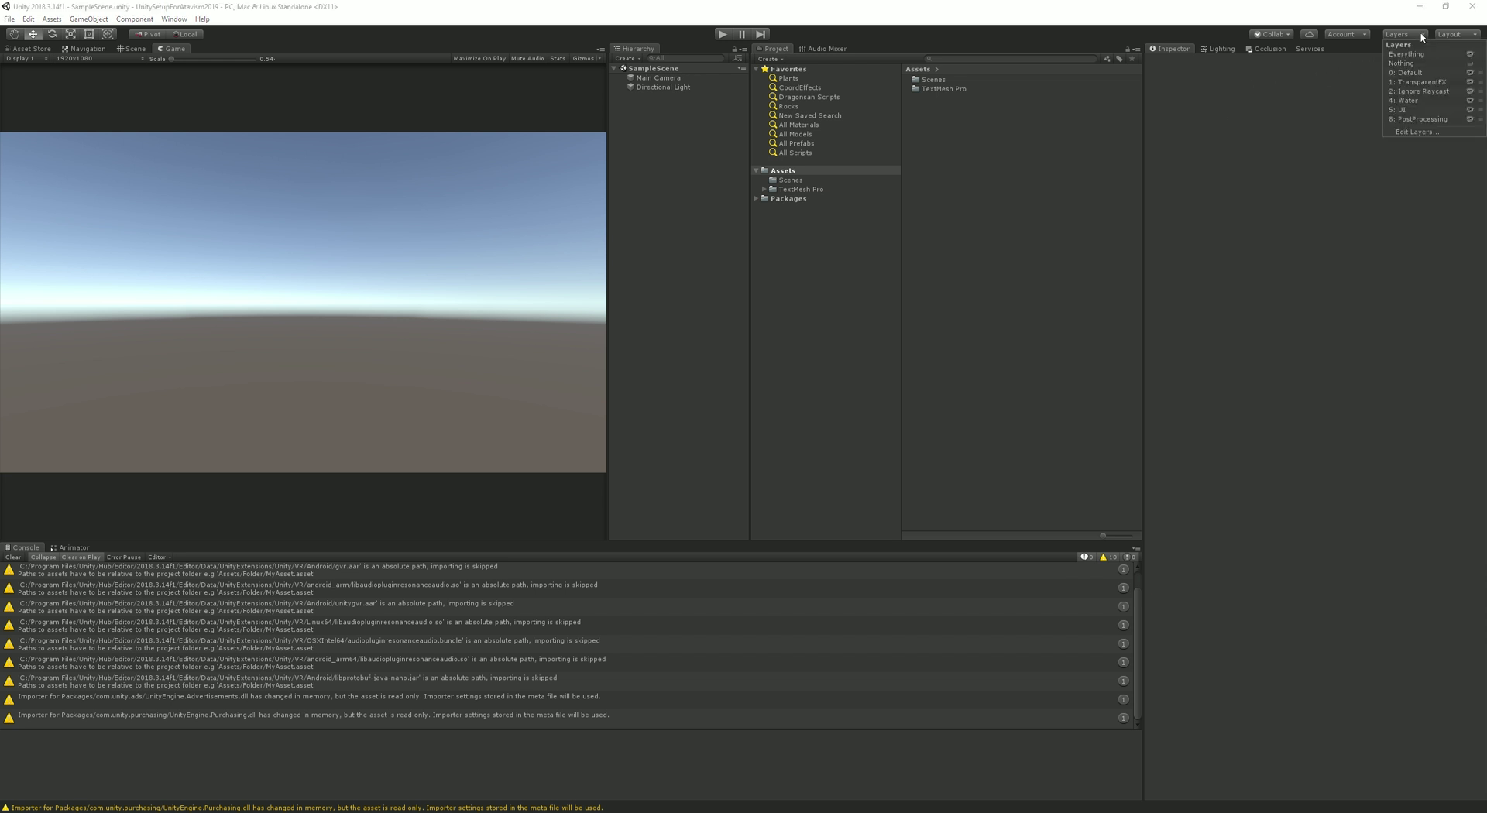
click(1427, 131)
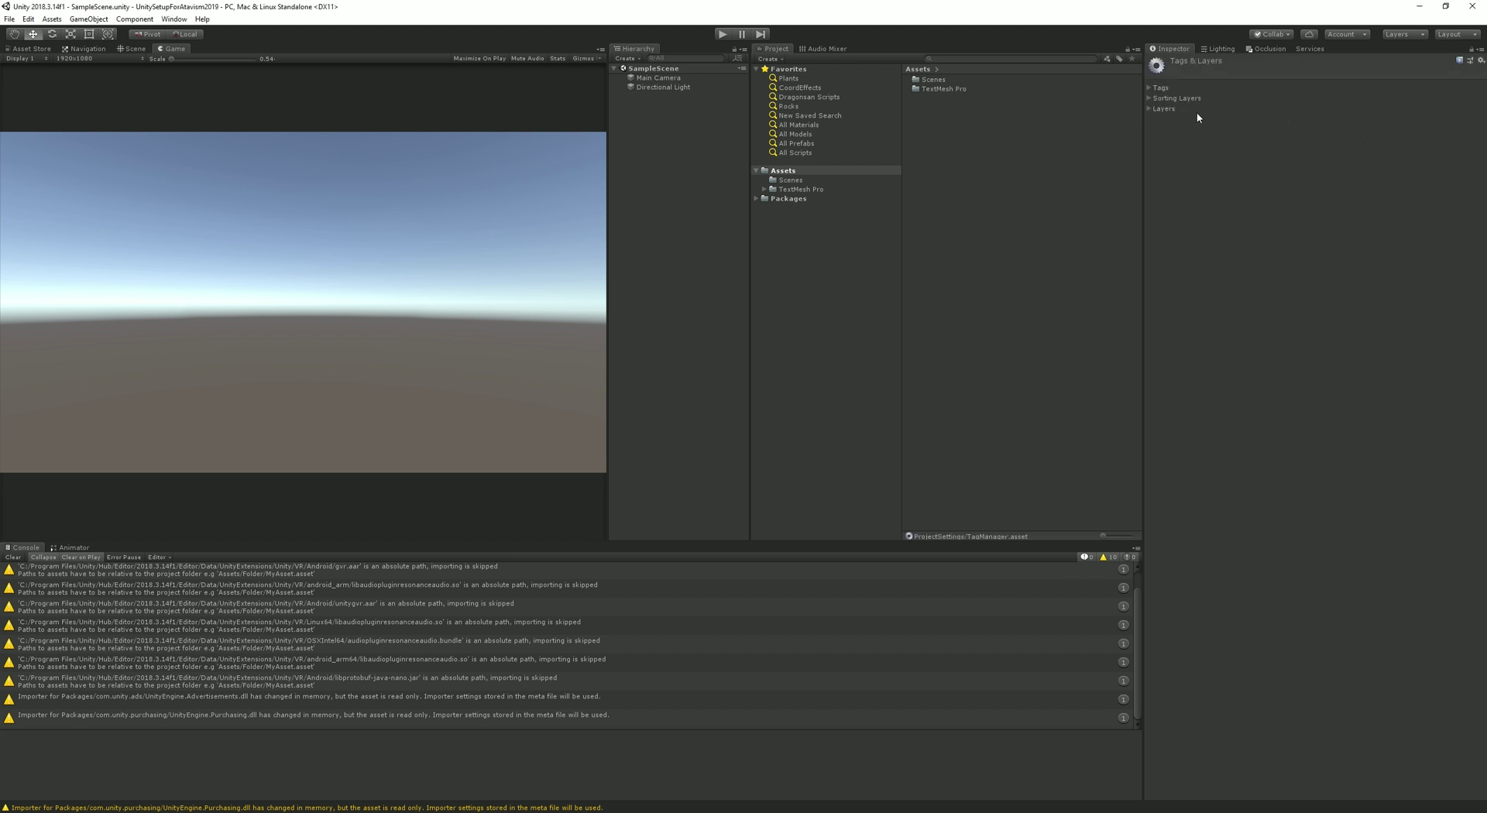
click(1148, 109)
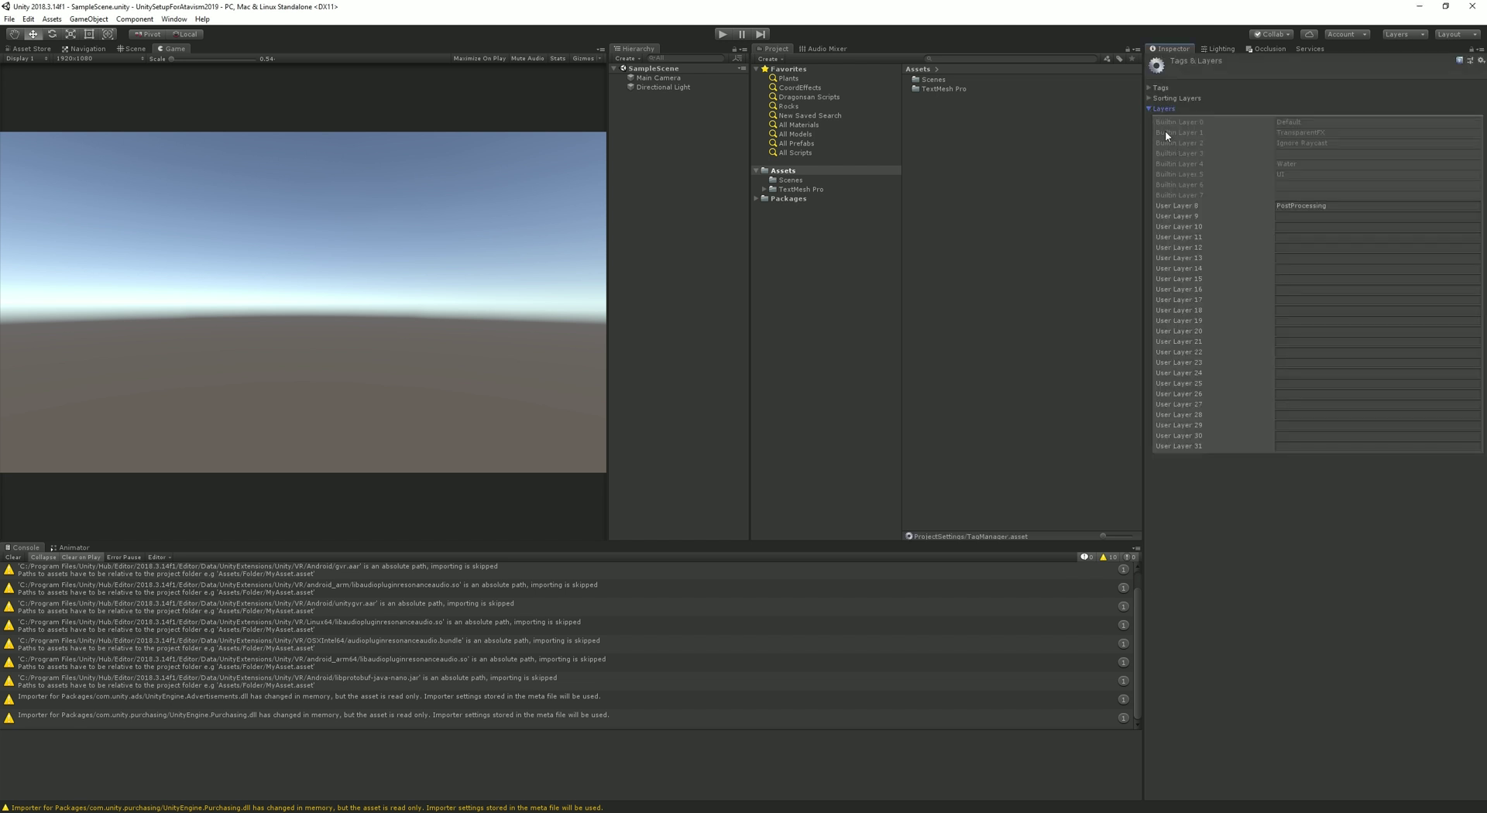
click(1335, 205)
drag(1339, 206, 1256, 206)
key(ctrl+c)
click(1310, 447)
key(ctrl+v)
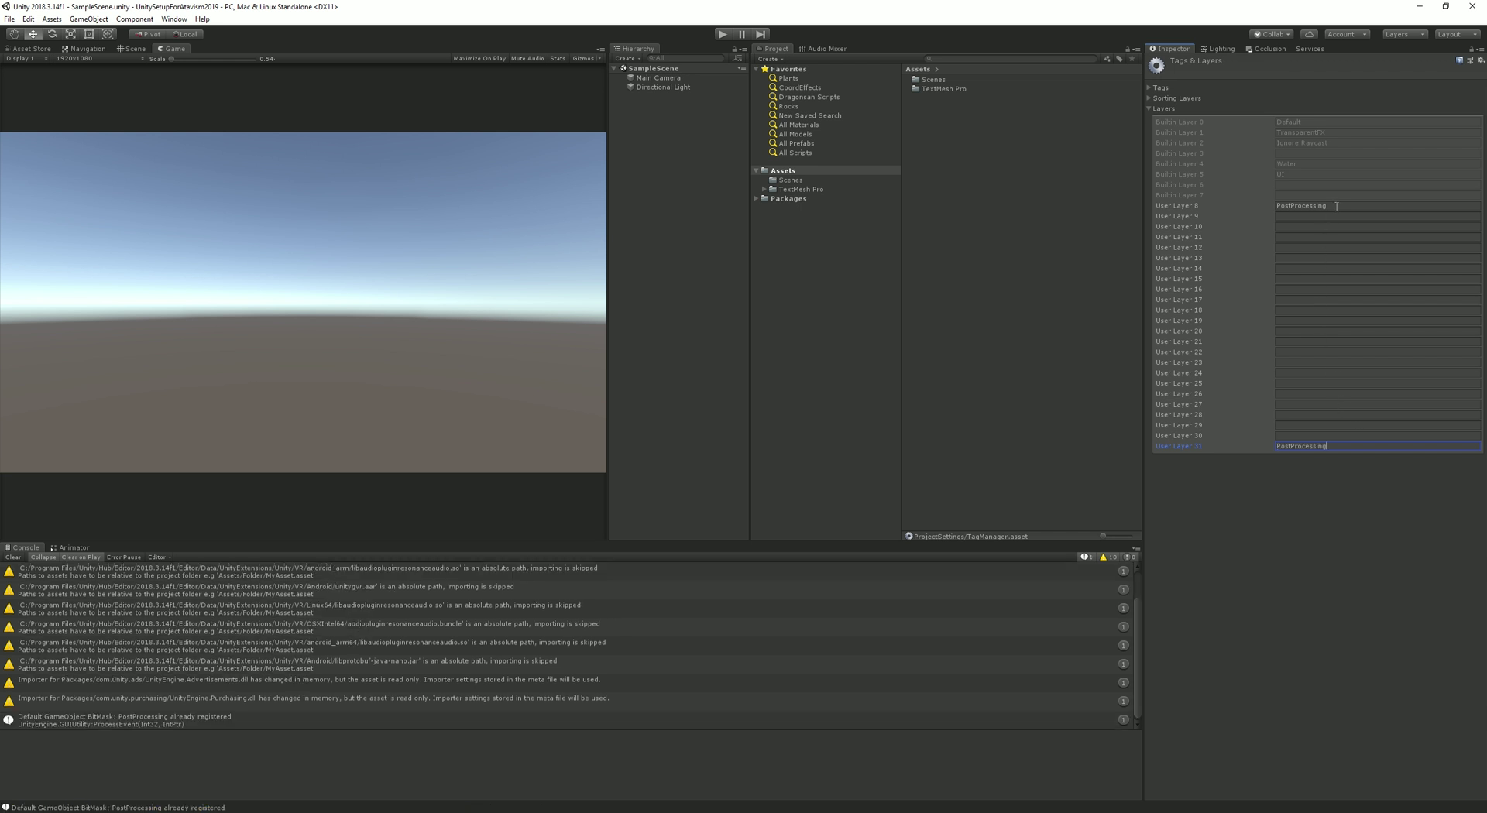
click(1345, 207)
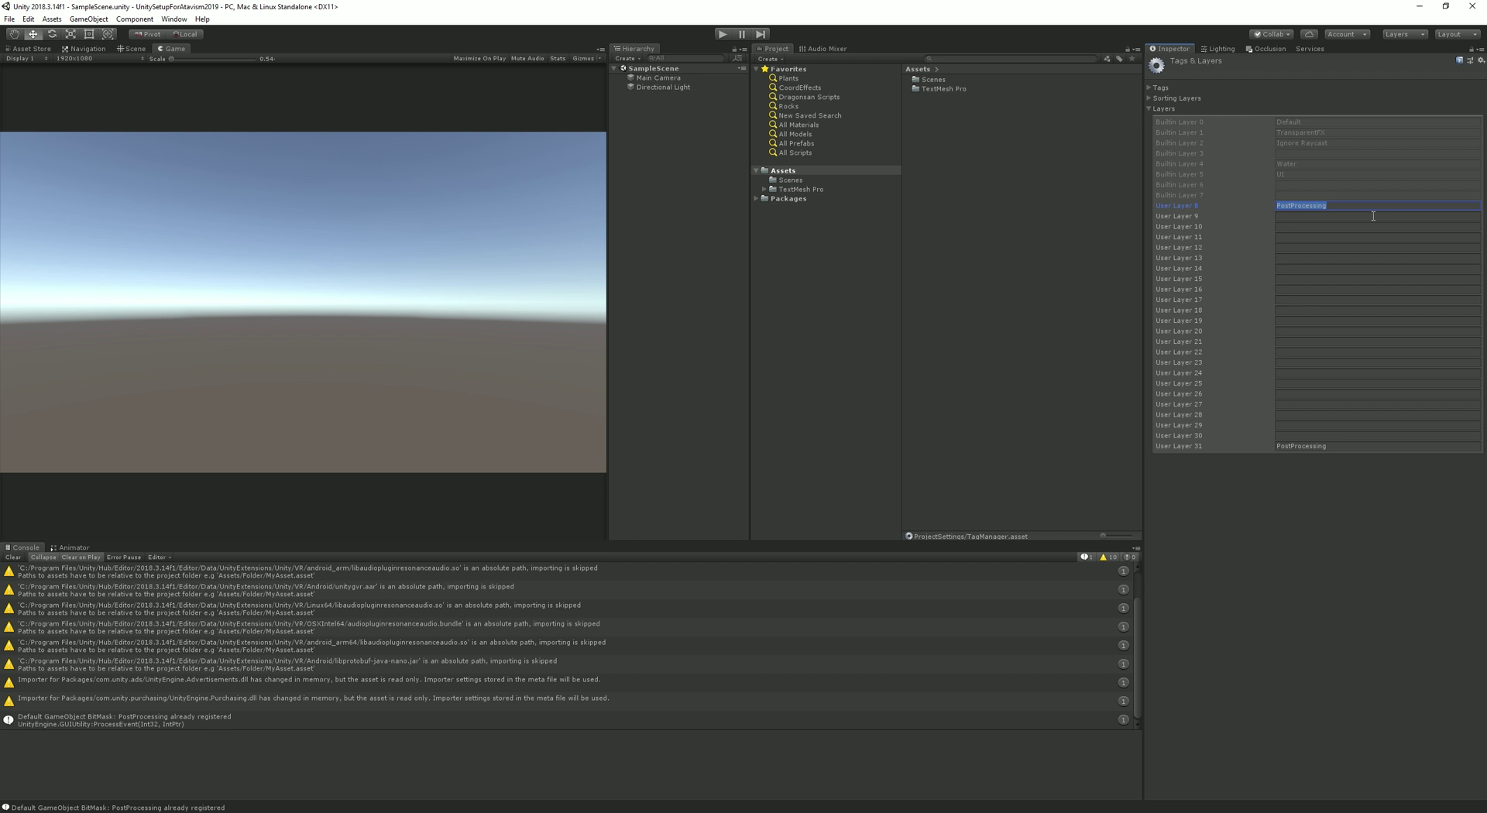
text(Targ)
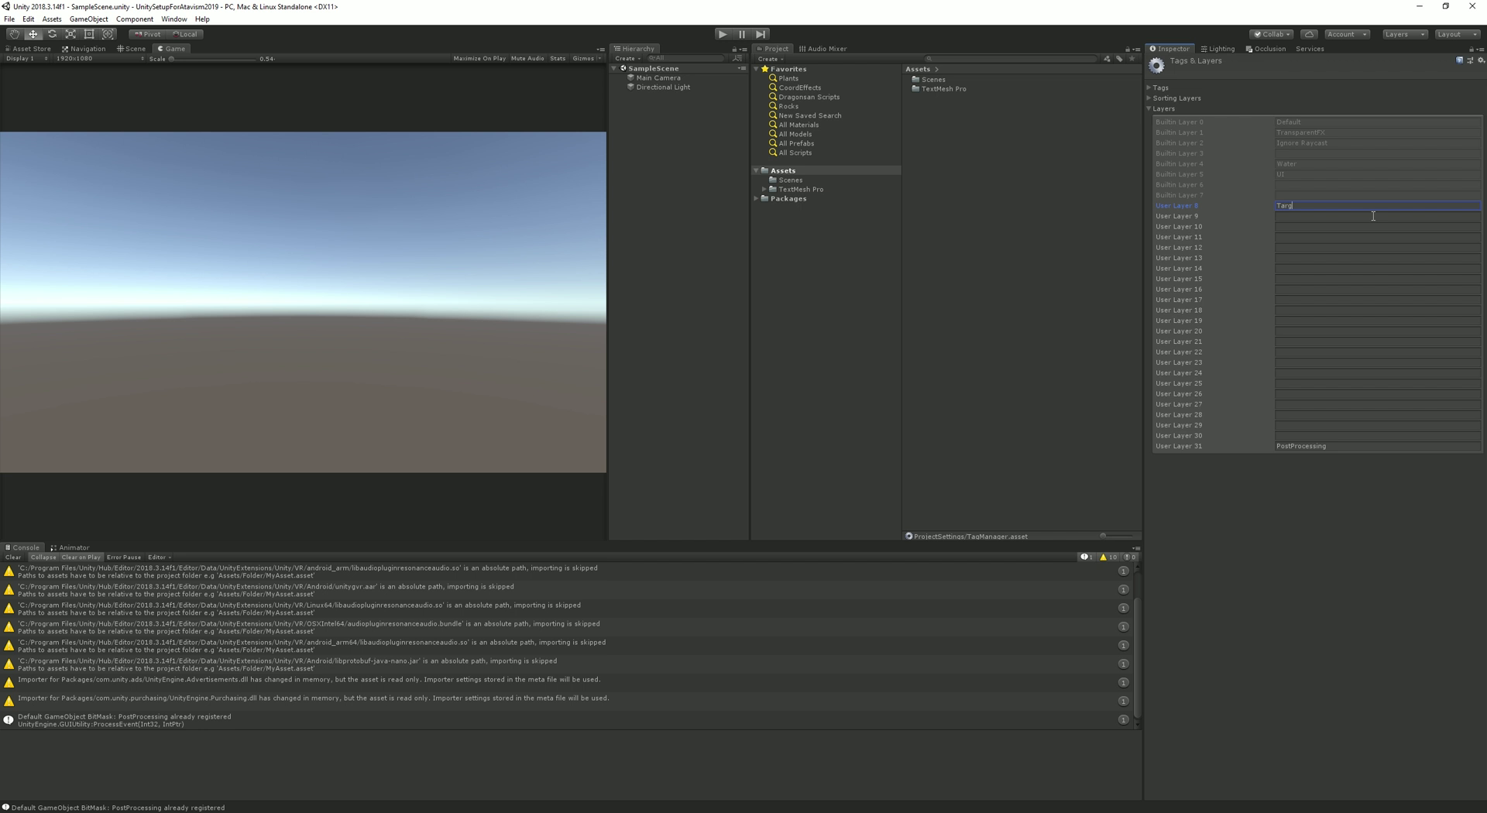